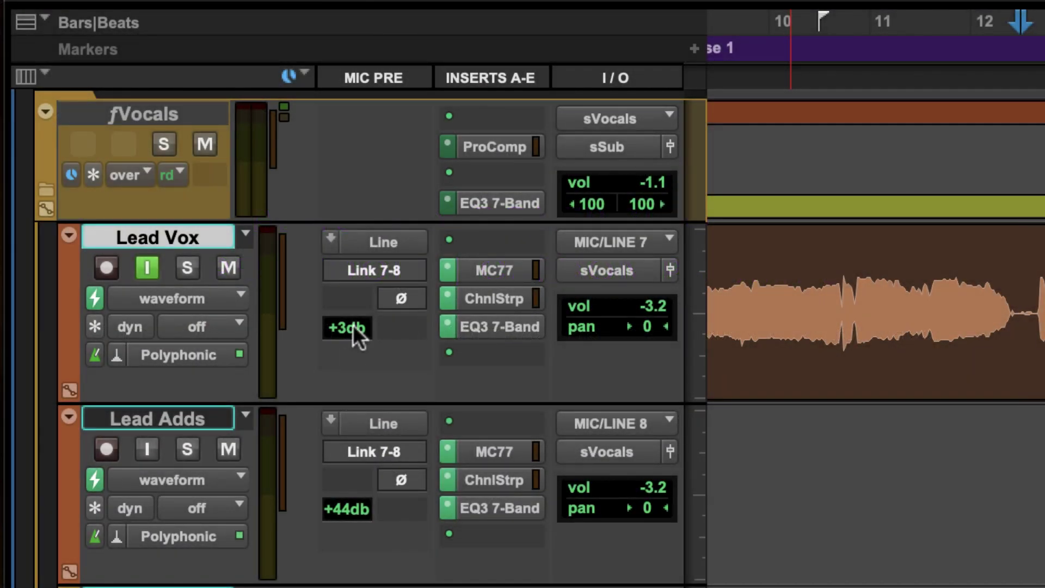
Switch Lead Vox's preamp to Mic, enable 48V phantom power, and bring gain to +41 dB.
left_click(334, 244)
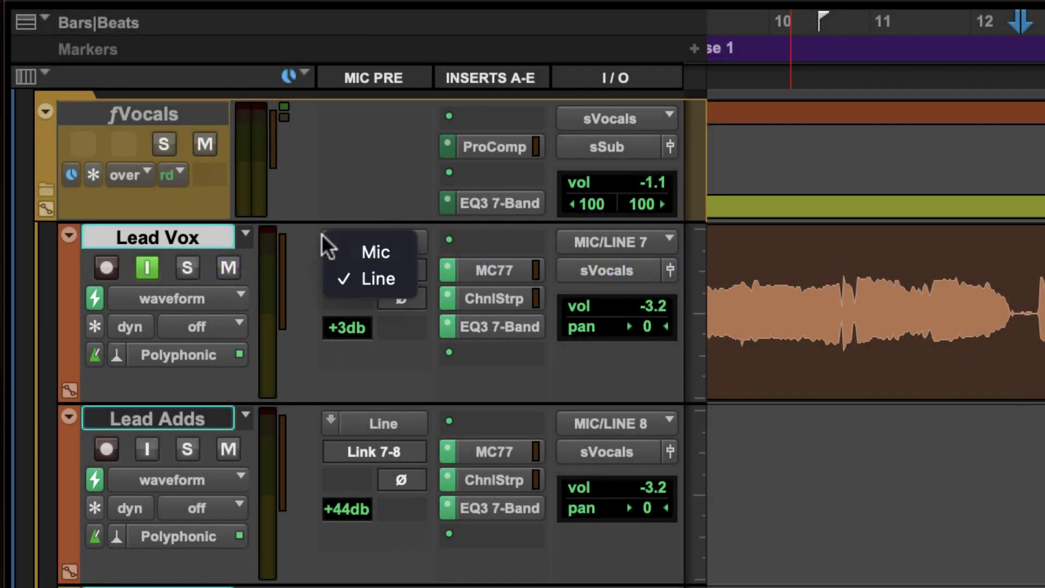
left_click(409, 252)
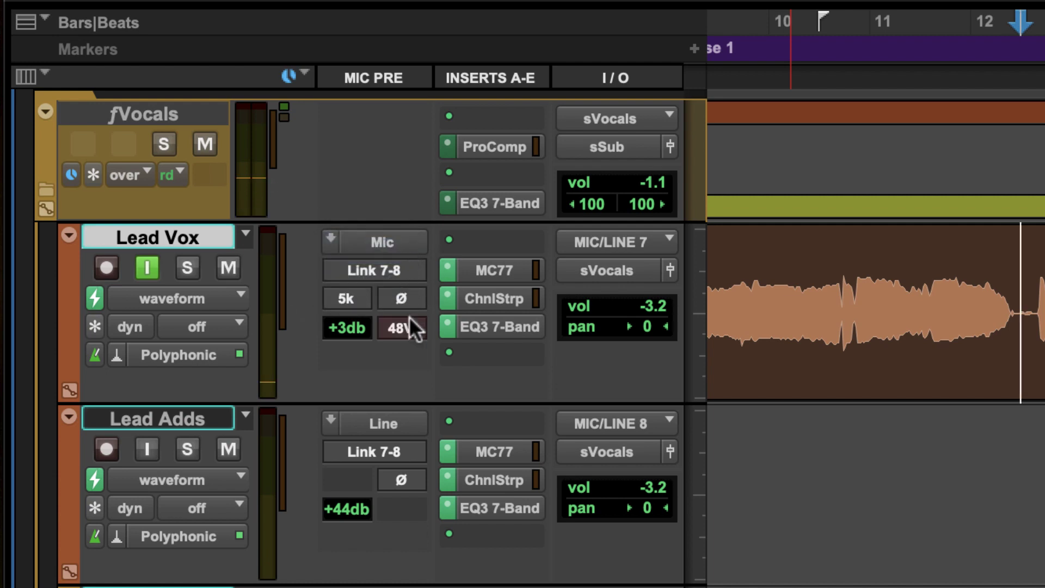
left_click(407, 331)
left_click(441, 362)
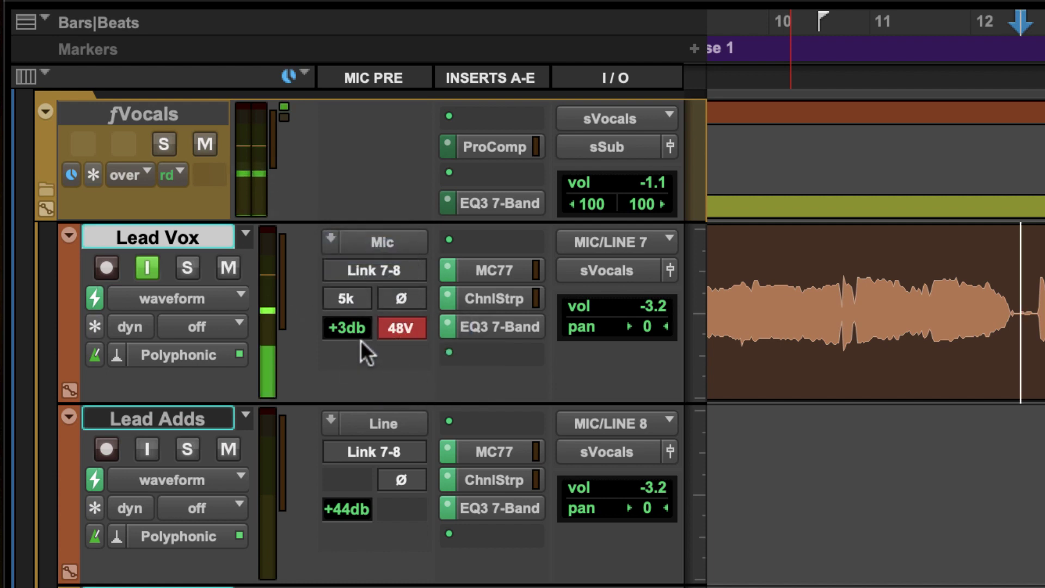
left_click_drag(349, 326, 346, 230)
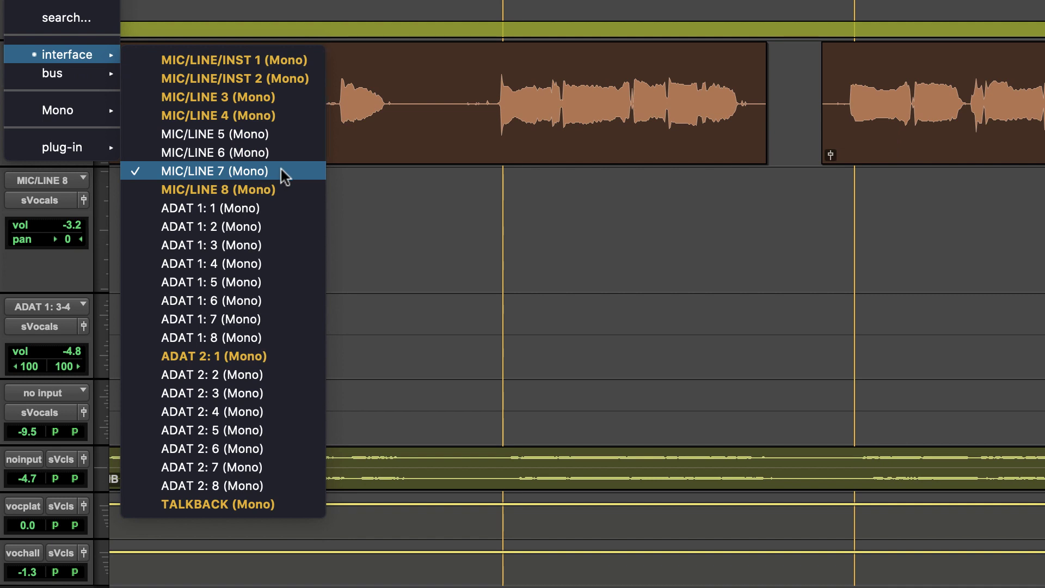
Keep Lead Vox on MIC/LINE 7, stop playback, and show the Mic Preamps column in the Edit window.
left_click(388, 184)
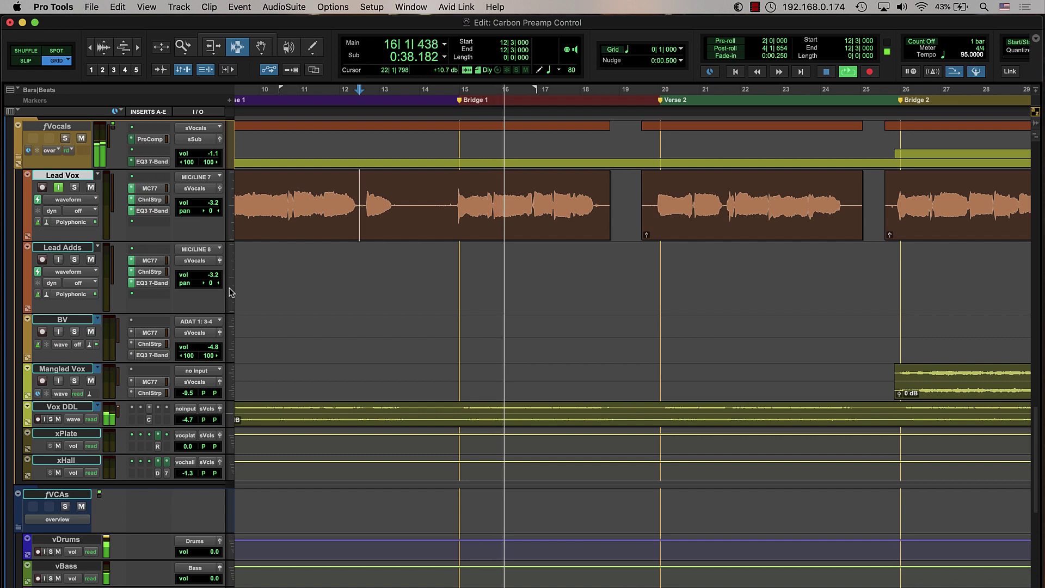
key("space")
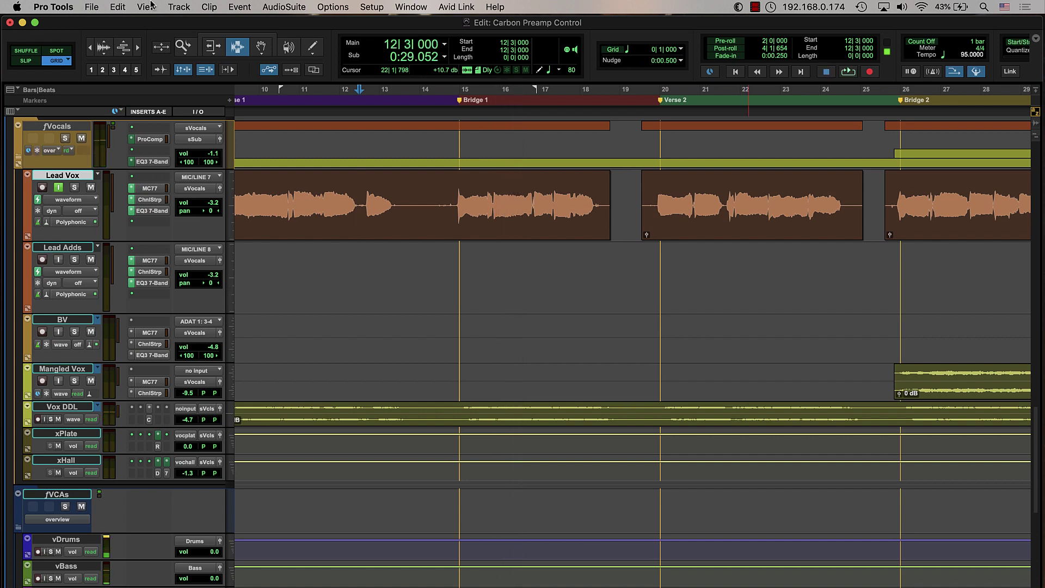
left_click(147, 7)
mouse_move(181, 54)
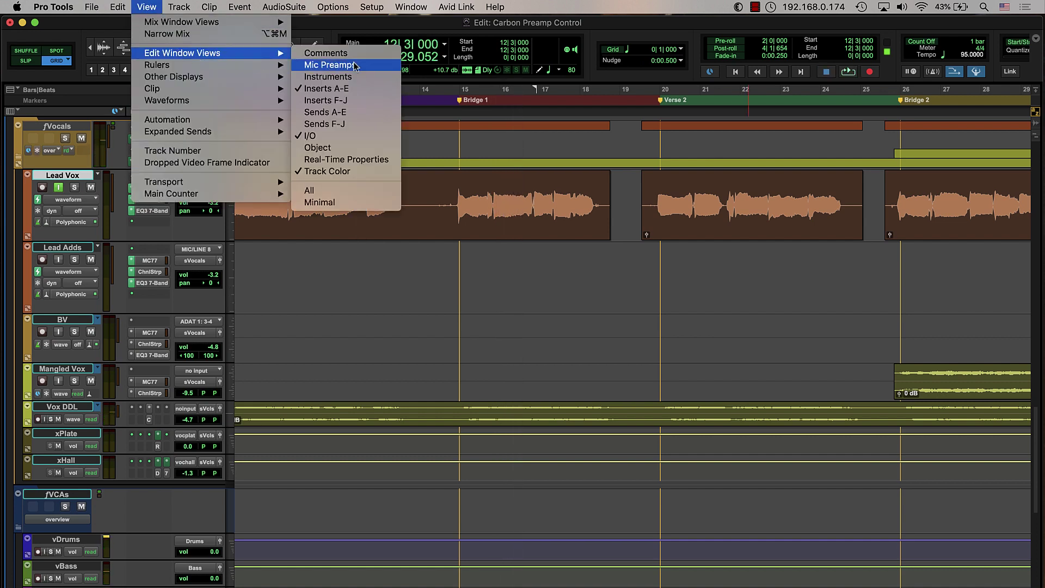
left_click(392, 67)
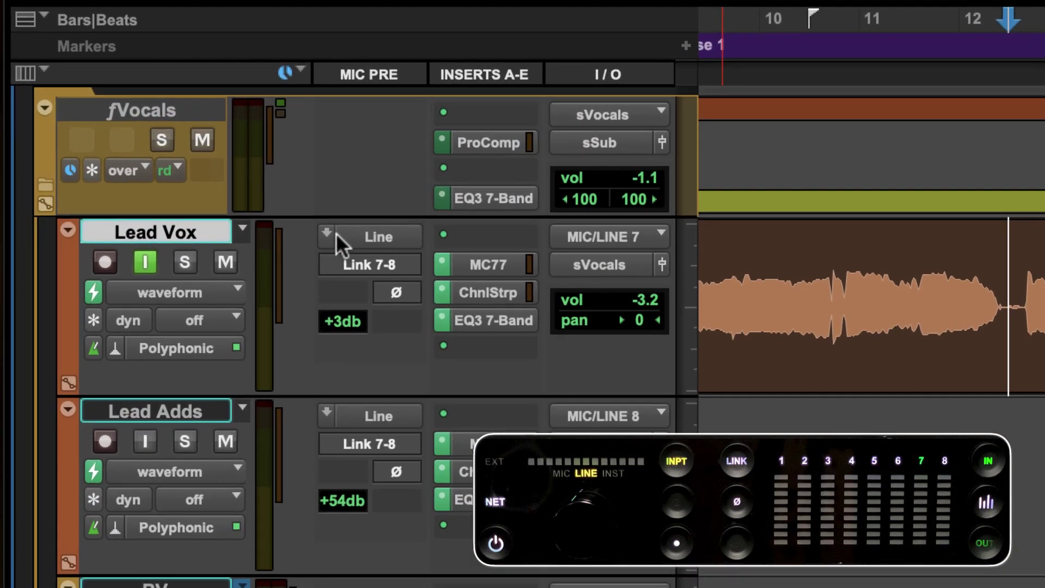
Set Lead Vox's preamp to Mic input with 48V on and gain at +41 dB.
left_click(254, 214)
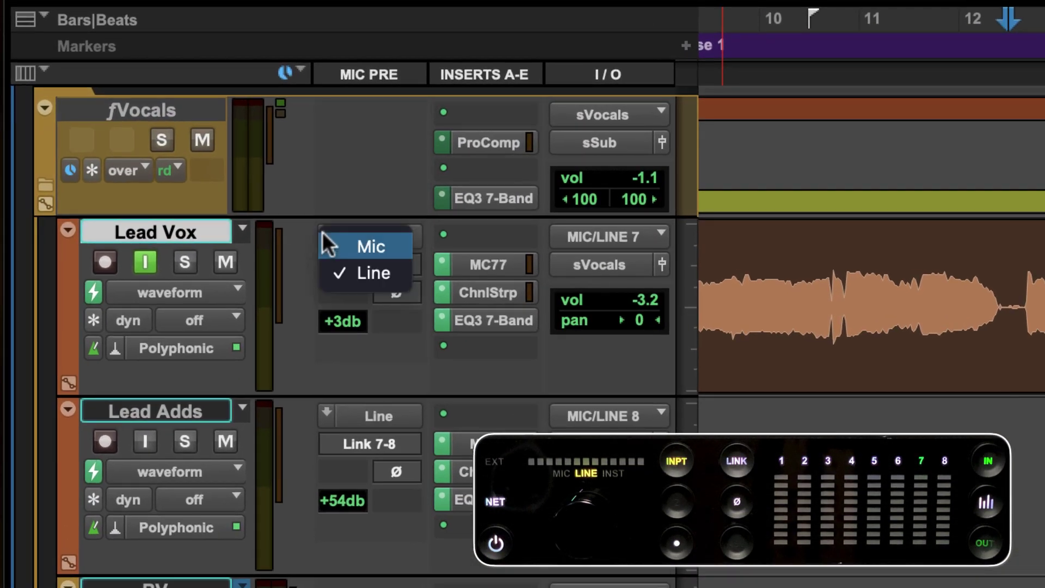
left_click(404, 246)
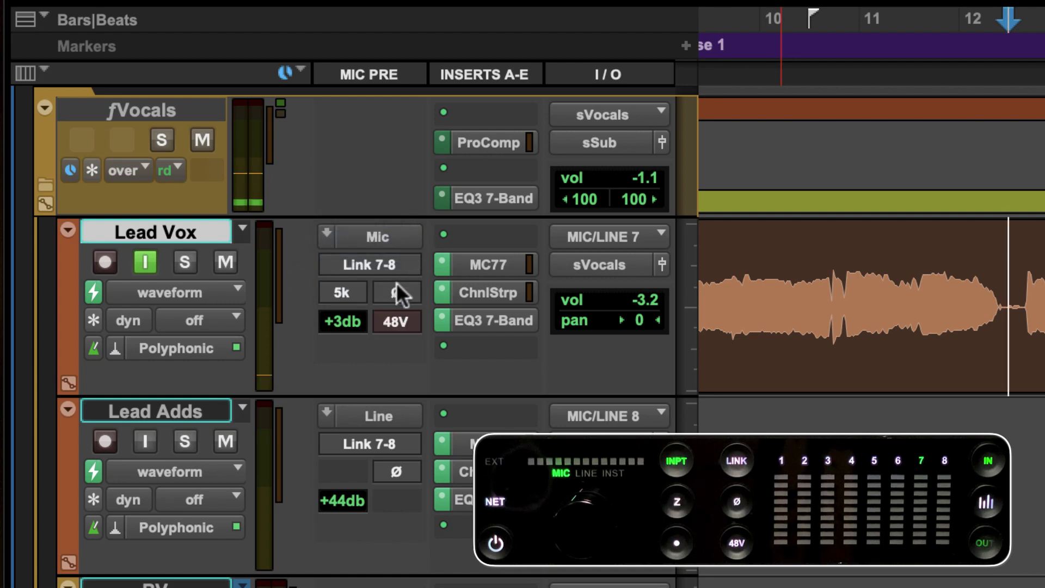
left_click(403, 323)
left_click(435, 359)
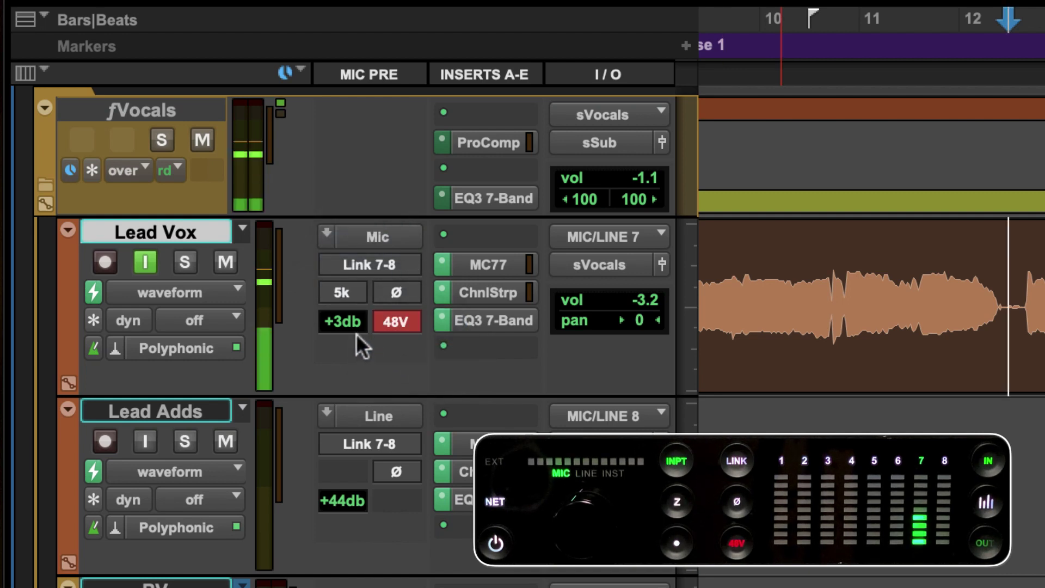
left_click_drag(355, 316, 339, 216)
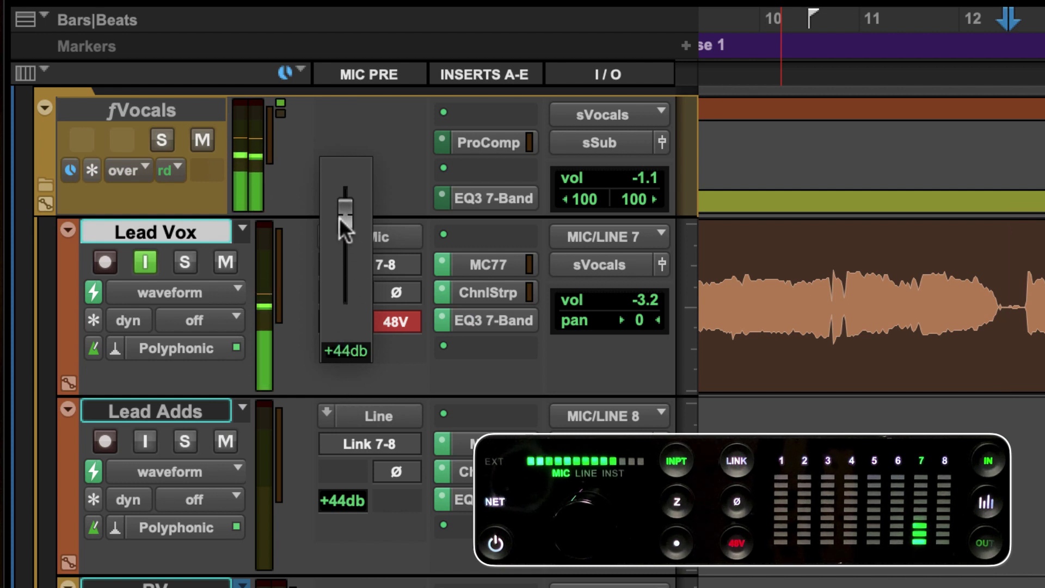
left_click_drag(339, 215, 339, 225)
Set Lead Vox's preamp impedance to 1k Ohm.
left_click(348, 293)
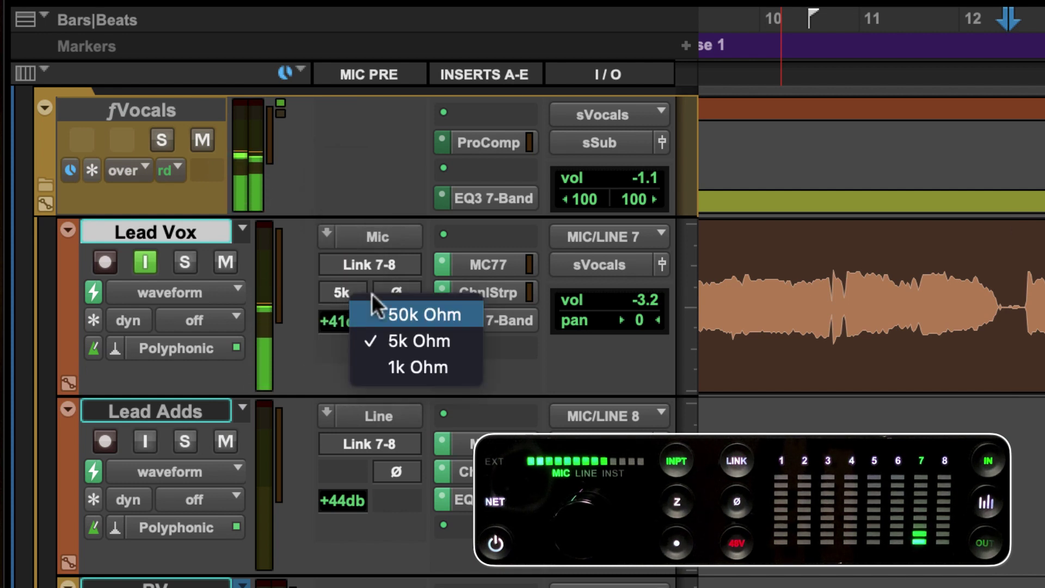
left_click(441, 318)
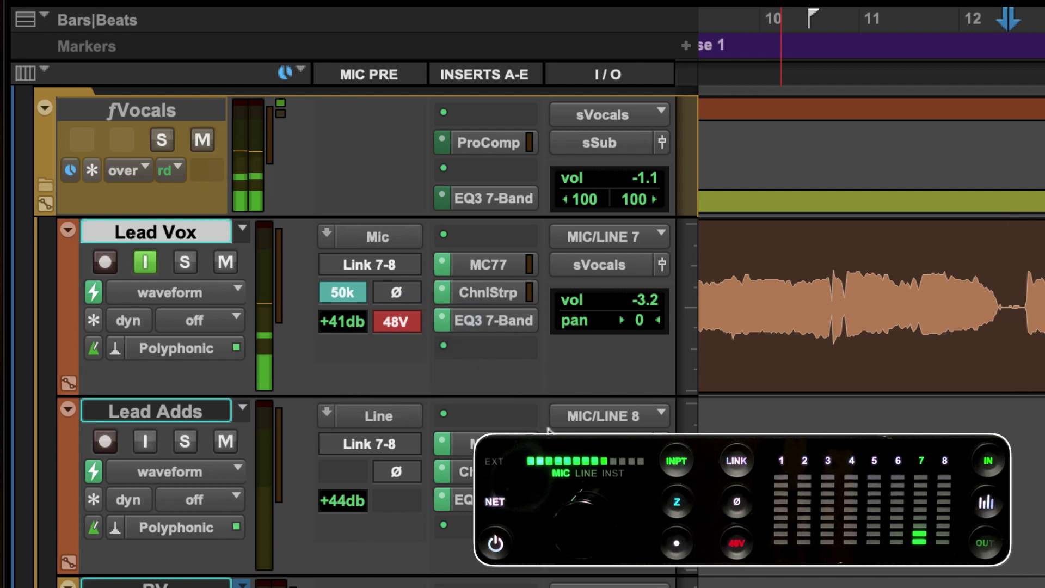
left_click(355, 287)
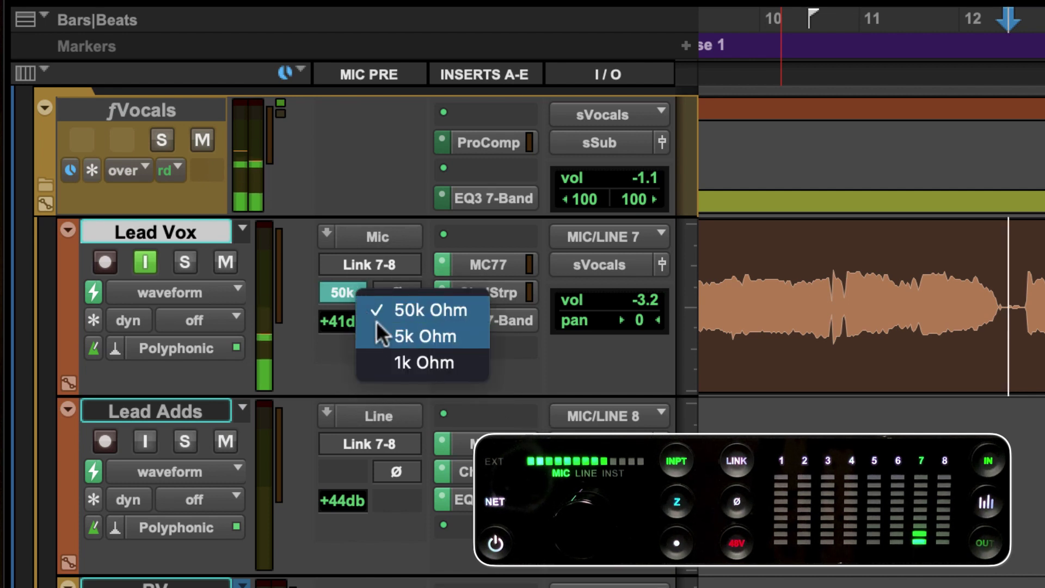
left_click(420, 357)
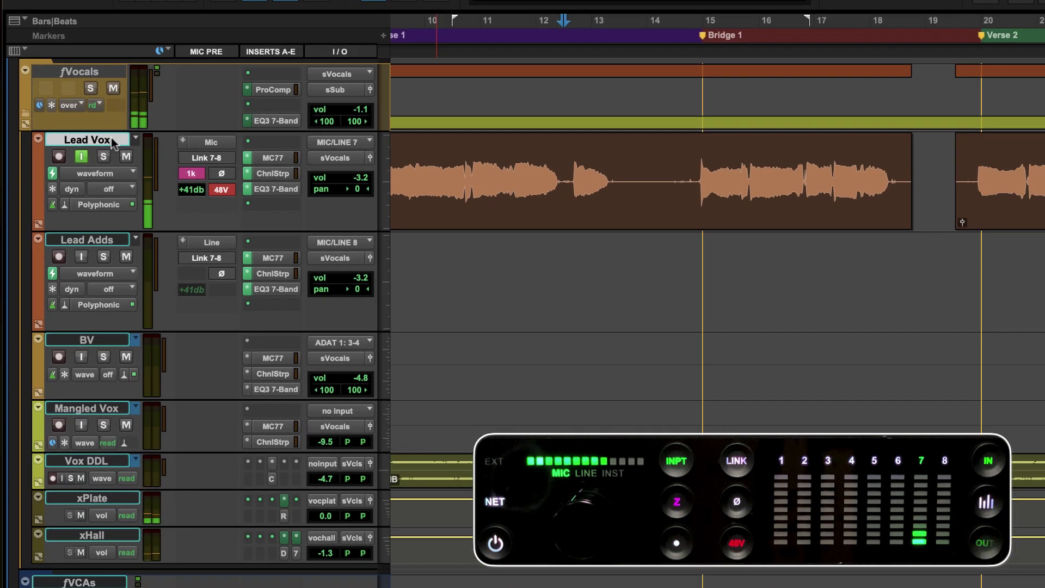
Save Lead Vox as track preset 'Vox Chain C' under Pro Tools | Carbon, recalling track data.
right_click(111, 138)
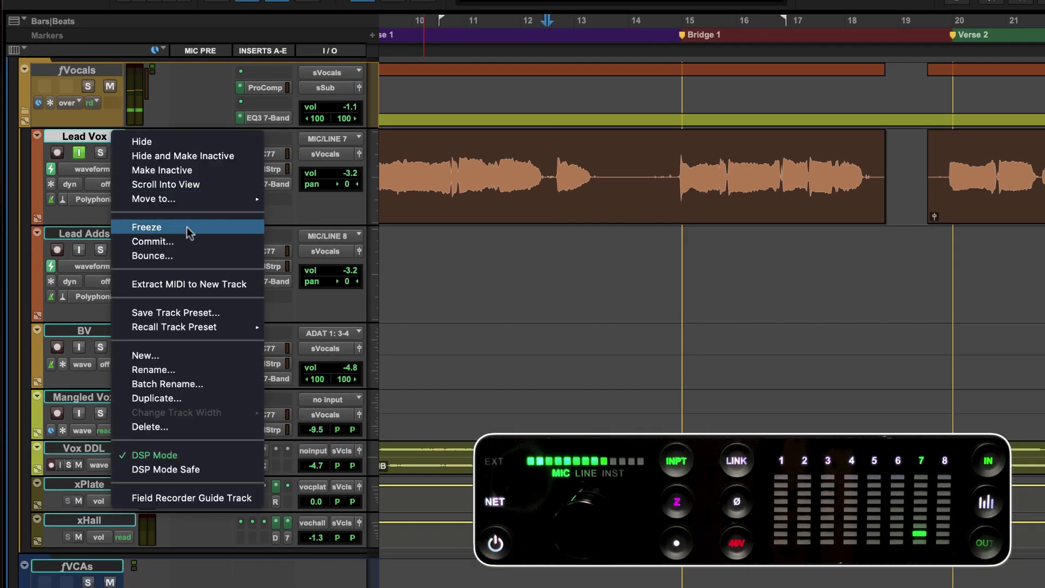
left_click(222, 313)
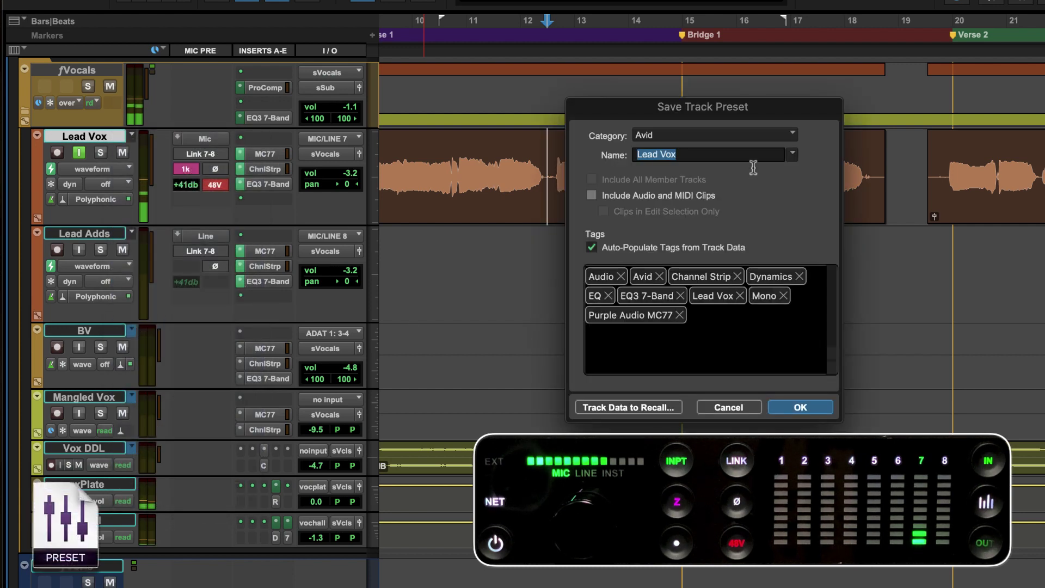
left_click(745, 137)
left_click(828, 220)
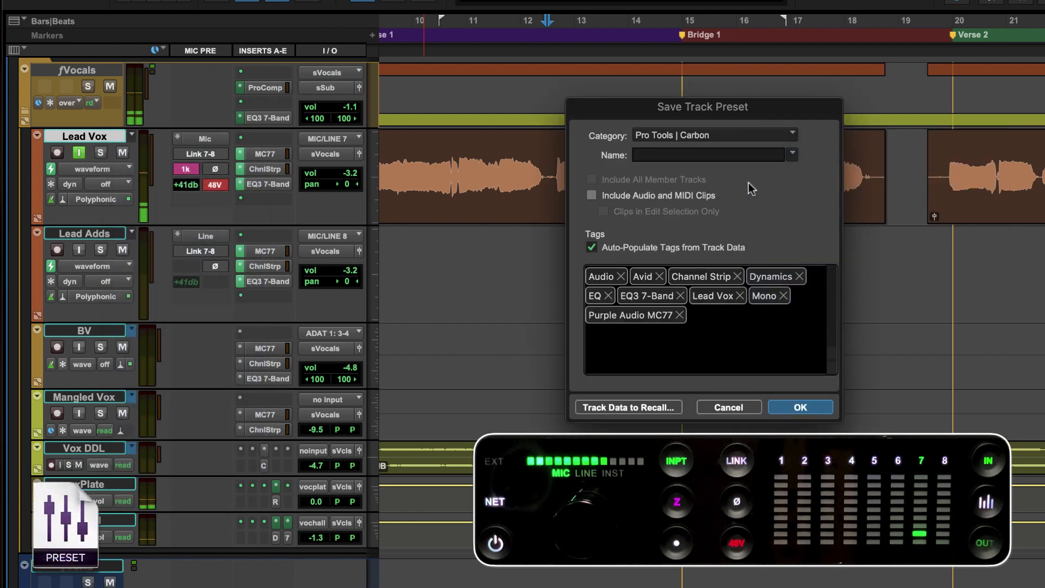
type("Vox Chain C")
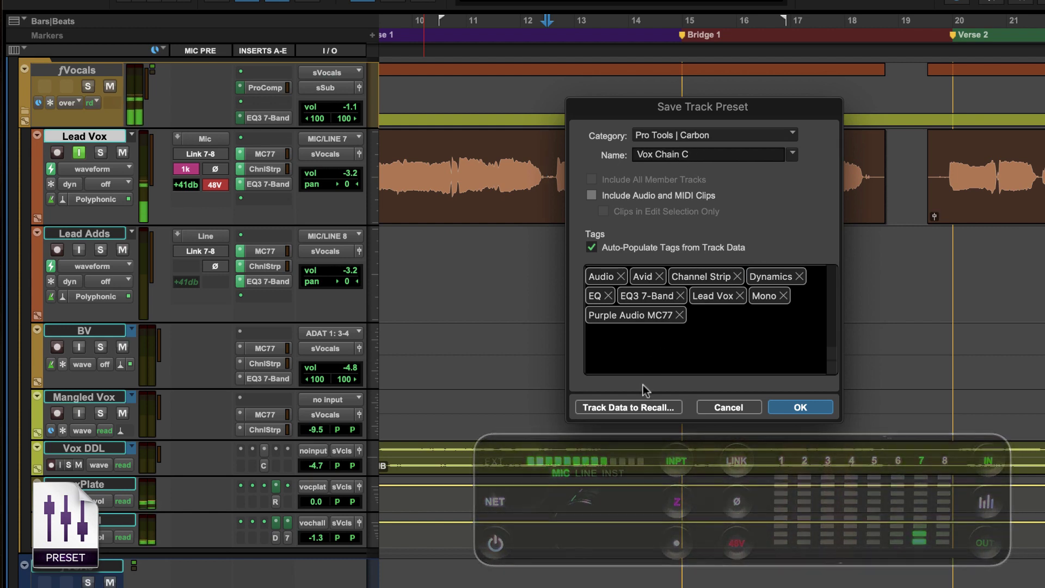
left_click(645, 408)
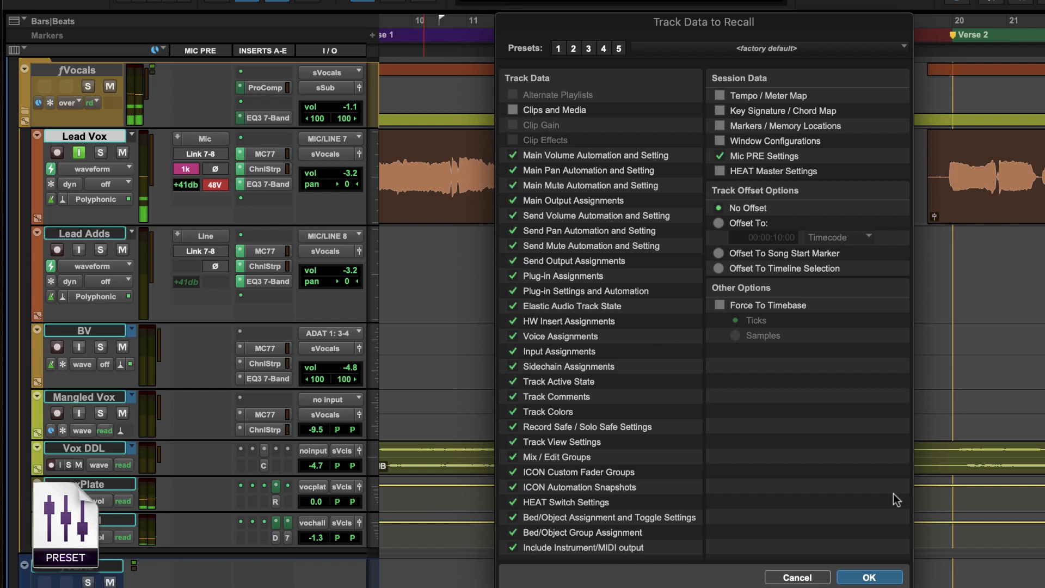
left_click(869, 577)
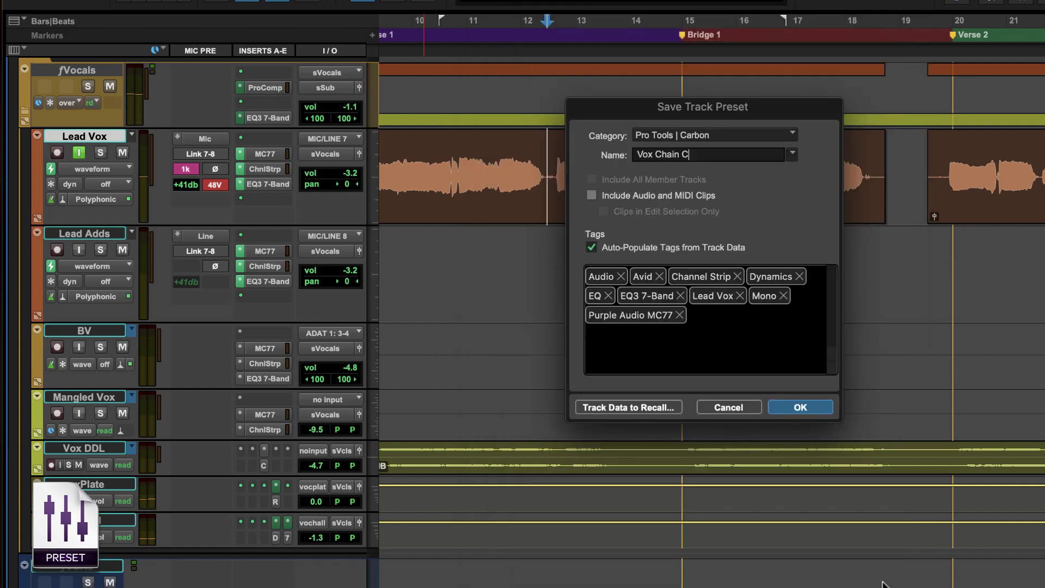
left_click(809, 409)
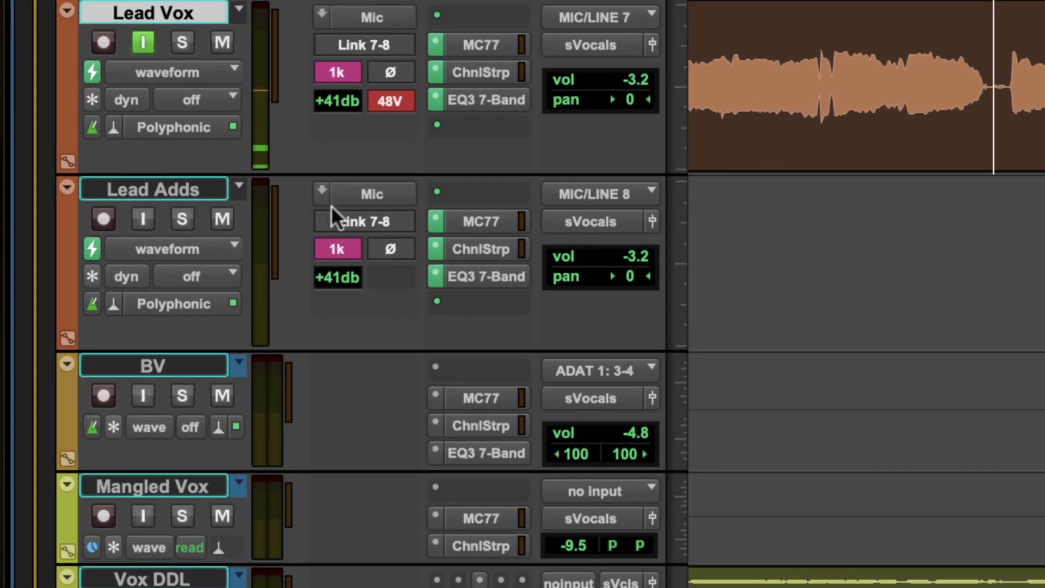
Switch Lead Adds' preamp to Line input and bypass its line input gain.
left_click(323, 190)
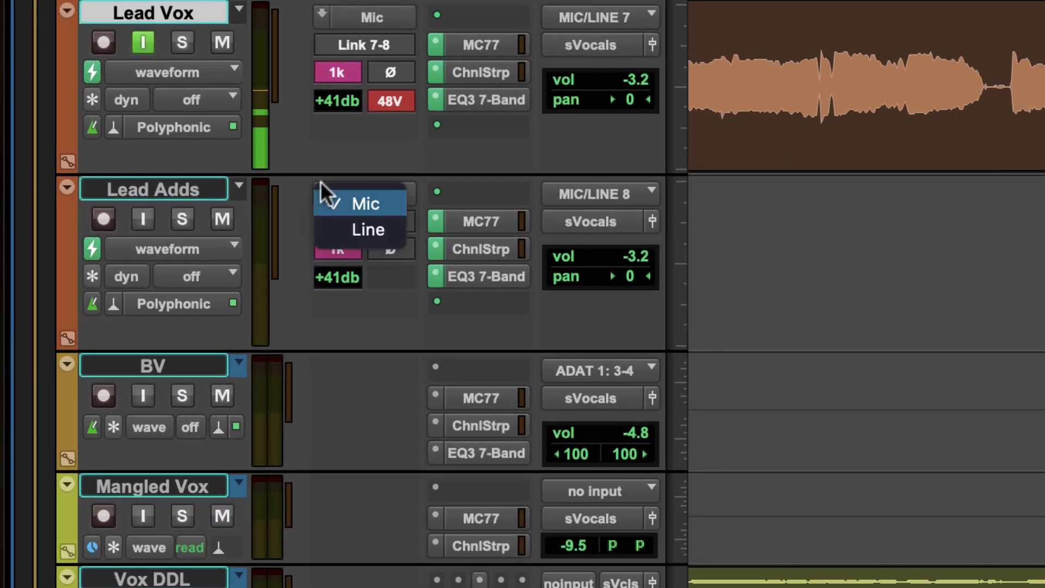
left_click(394, 219)
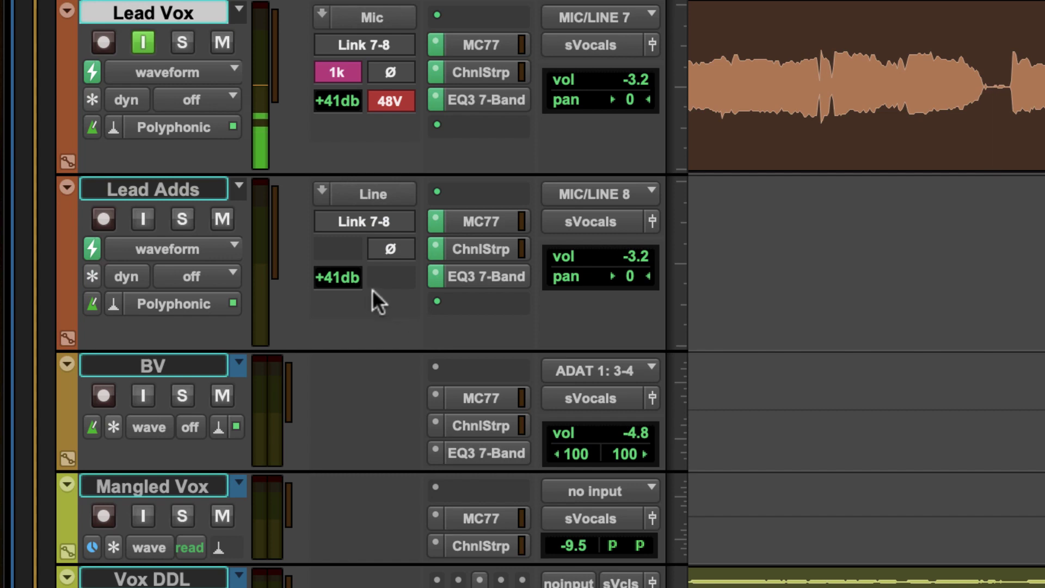
right_click(348, 277)
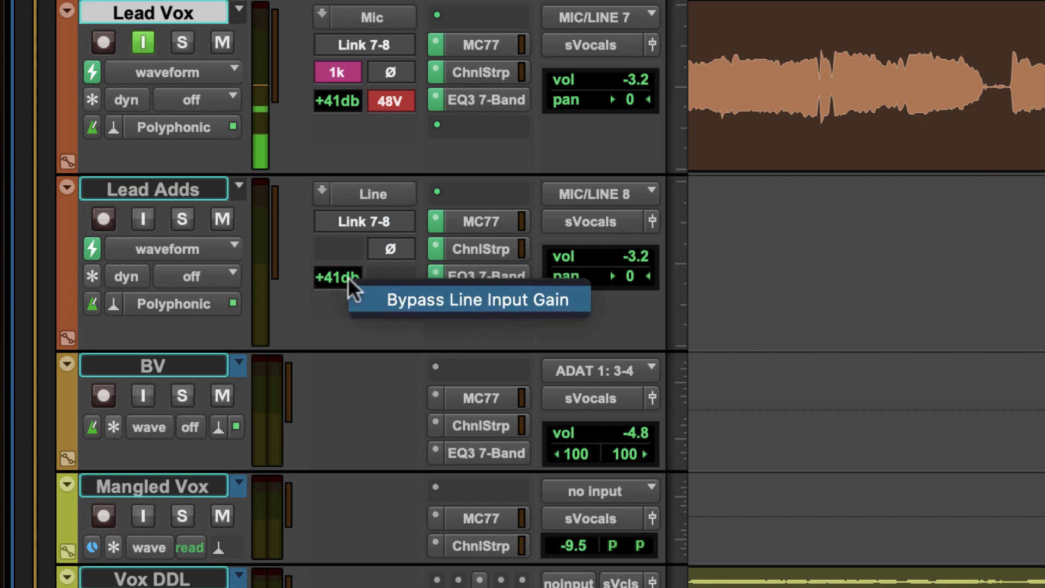
left_click(576, 303)
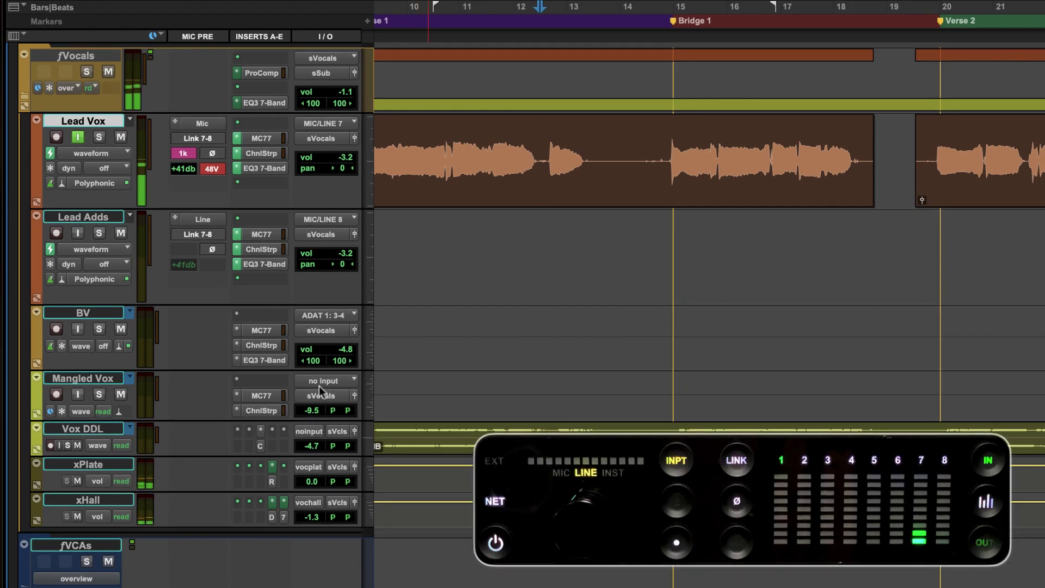
Set Hohner's preamp to Inst input with +31 dB gain and 90k impedance.
scroll(319, 392, "up", 3)
scroll(310, 457, "up", 10)
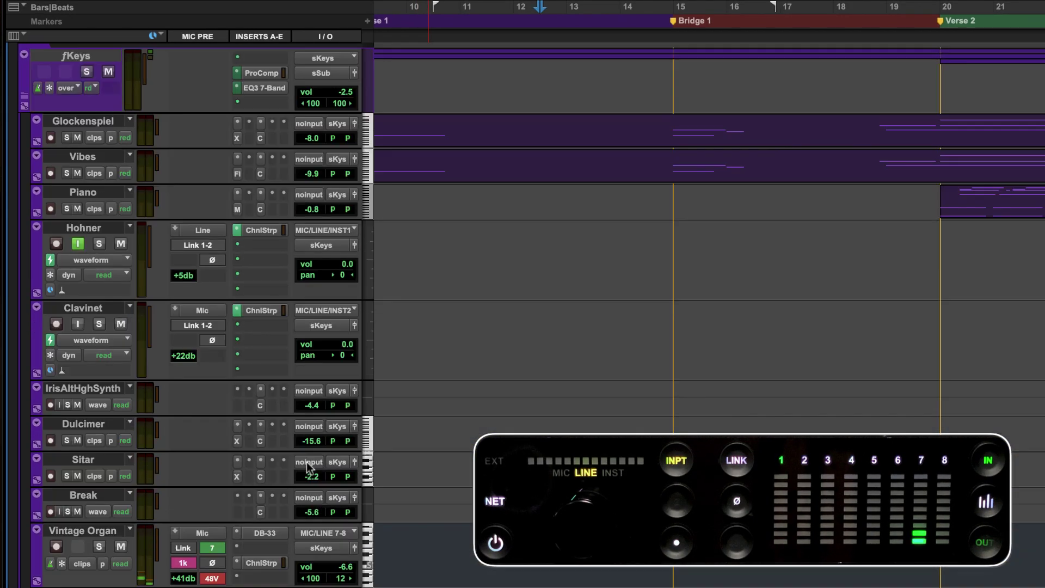
left_click(88, 232)
left_click(179, 230)
left_click(217, 265)
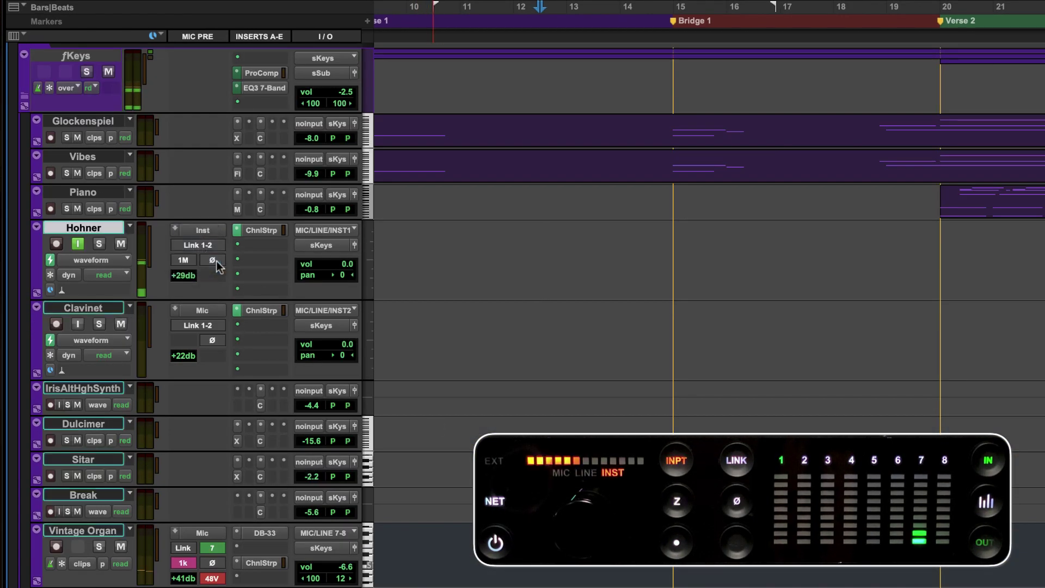
left_click_drag(184, 276, 190, 280)
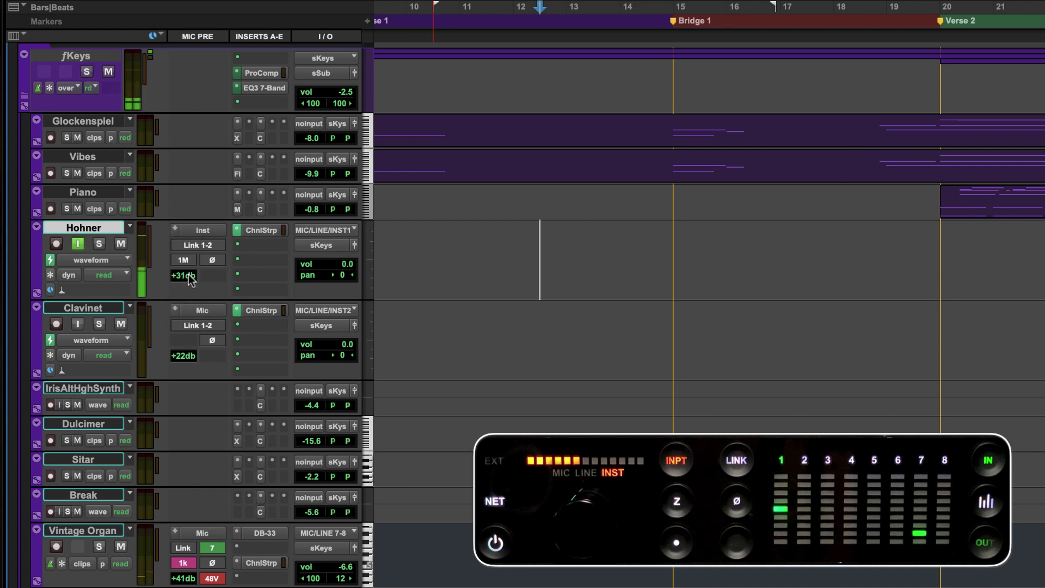
left_click(192, 264)
left_click(216, 300)
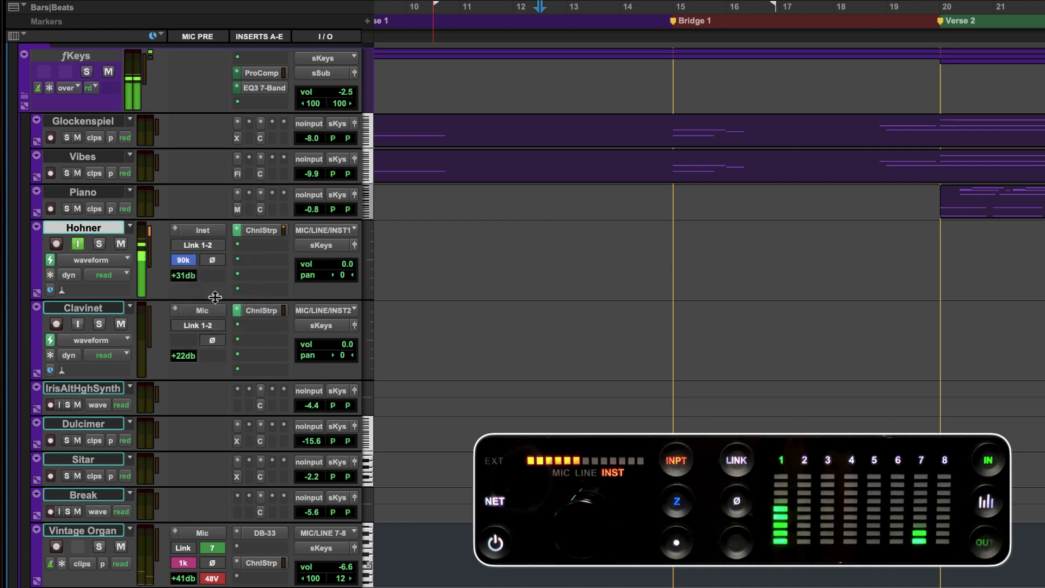
Nudge Hohner to +32 dB and 70k, then recall the Hohner Clean track preset.
left_click(261, 230)
left_click_drag(188, 279, 188, 276)
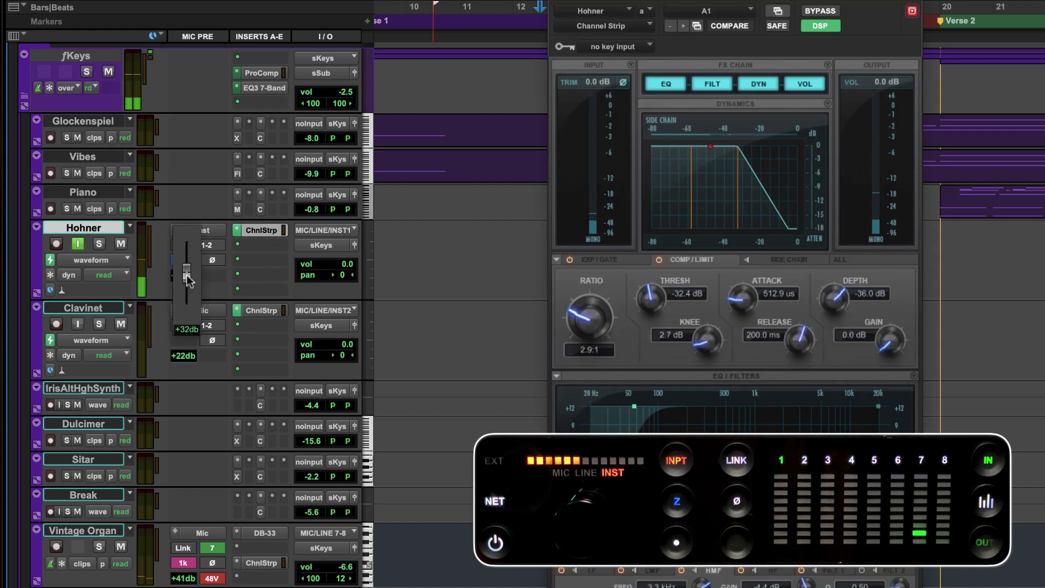
left_click(183, 261)
left_click(224, 315)
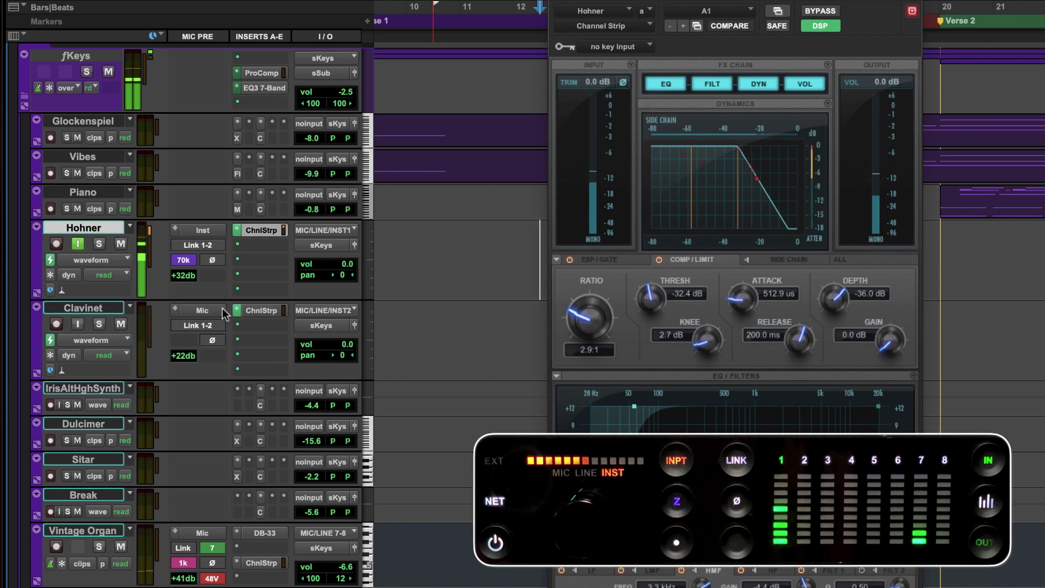
right_click(102, 227)
mouse_move(314, 449)
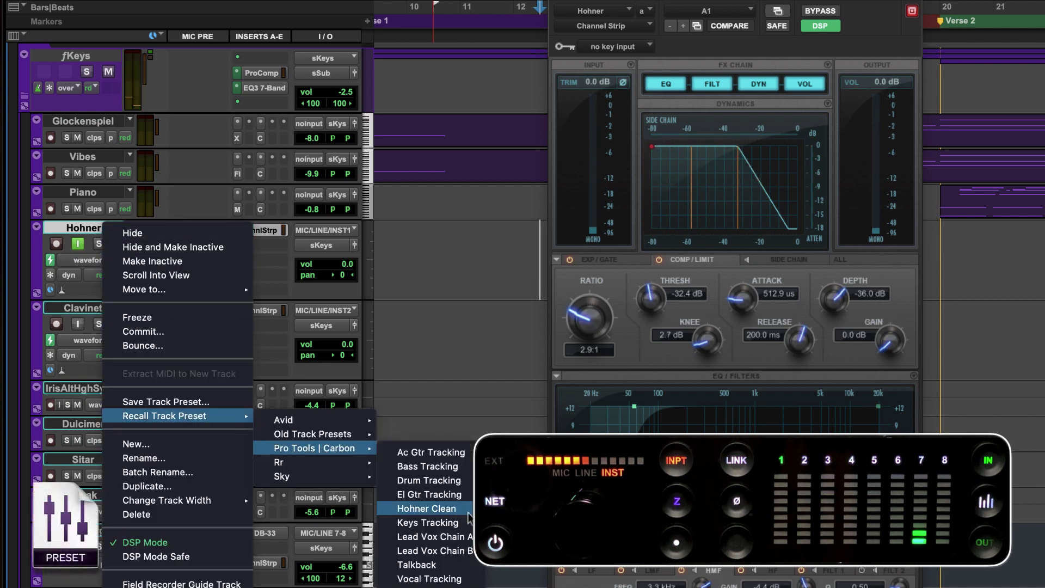
left_click(427, 508)
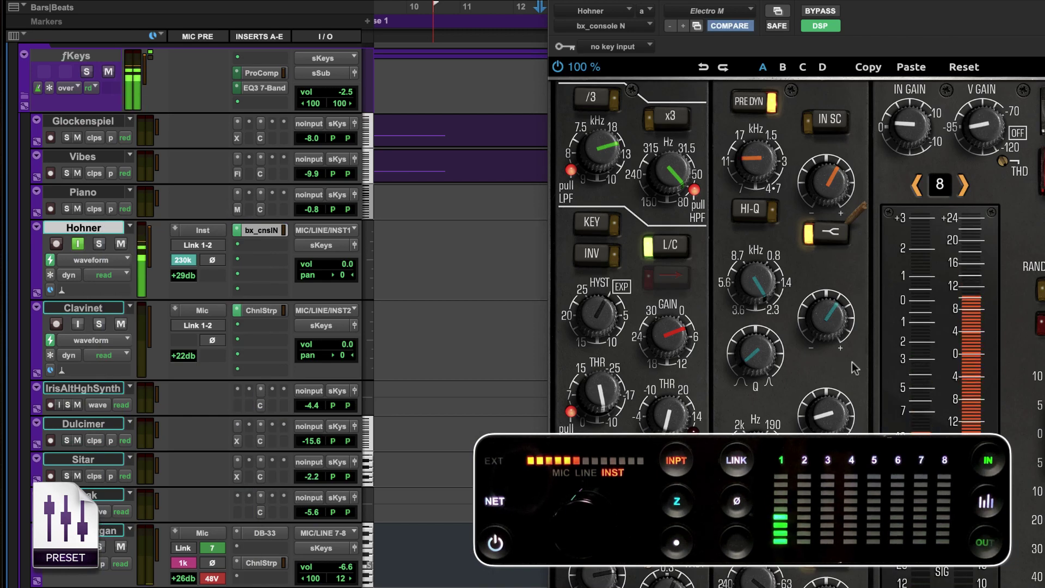
In Hohner's floating preamp window, raise gain to +39 dB and settle impedance on 230k.
left_click(203, 229)
left_click_drag(434, 406, 427, 349)
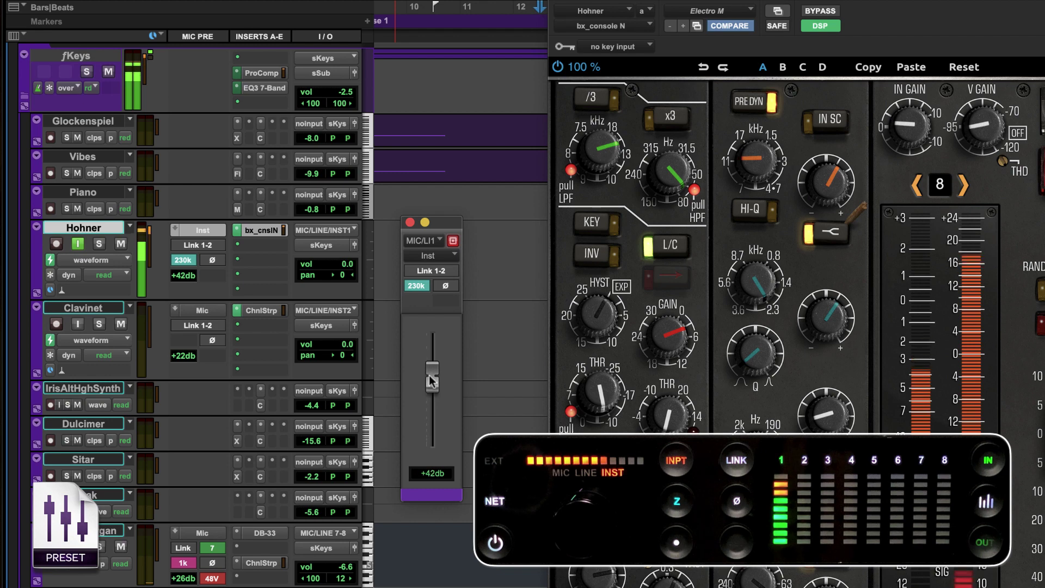
left_click(416, 285)
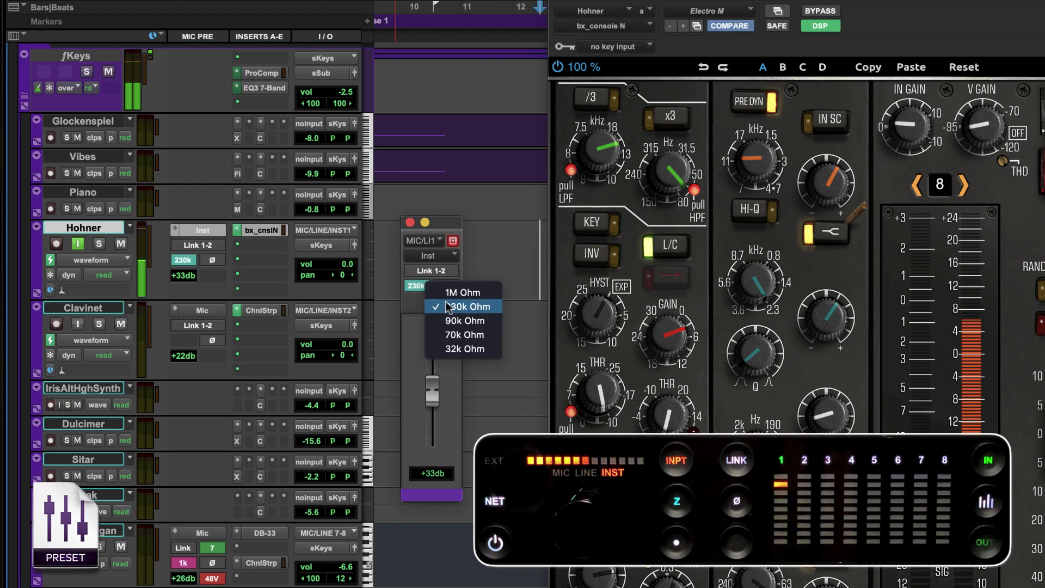
left_click(452, 321)
left_click_drag(430, 424, 431, 416)
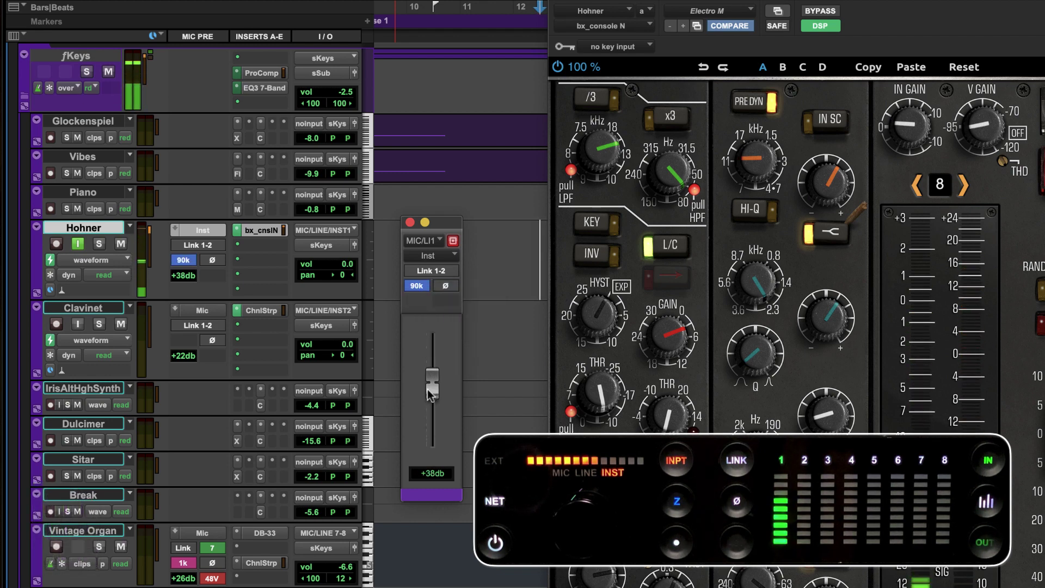
left_click(416, 285)
left_click(452, 339)
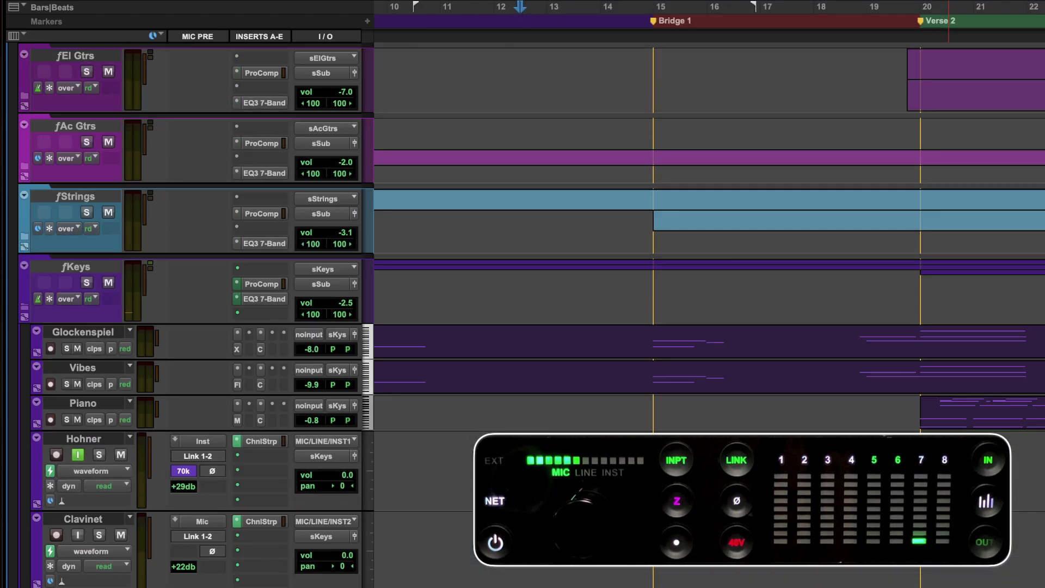
Scroll to the drum tracks and recall window configuration 15: Drum Preamps.
scroll(455, 457, "up", 5)
scroll(455, 457, "up", 5)
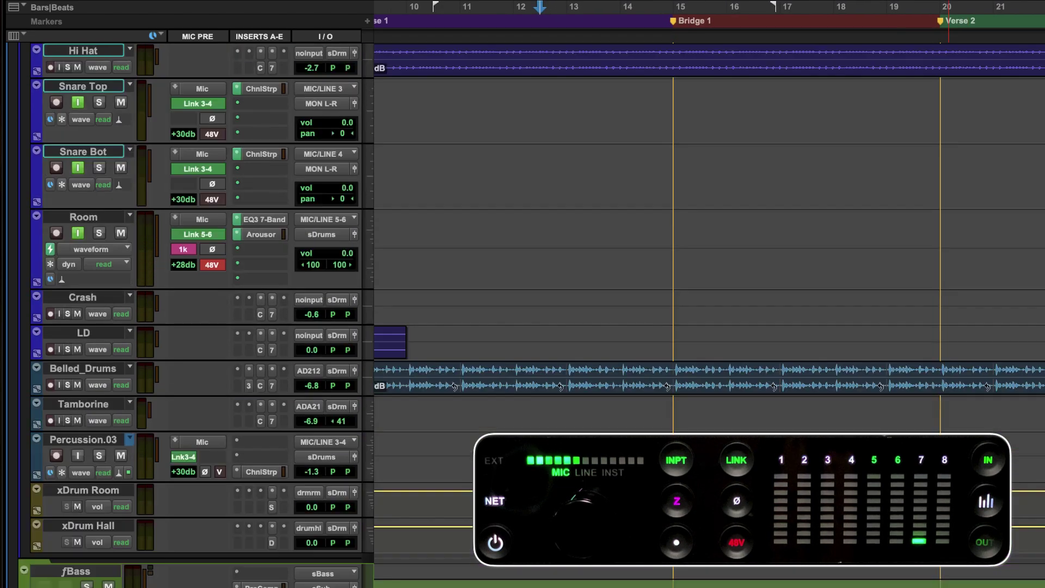
scroll(455, 458, "up", 5)
scroll(455, 457, "up", 5)
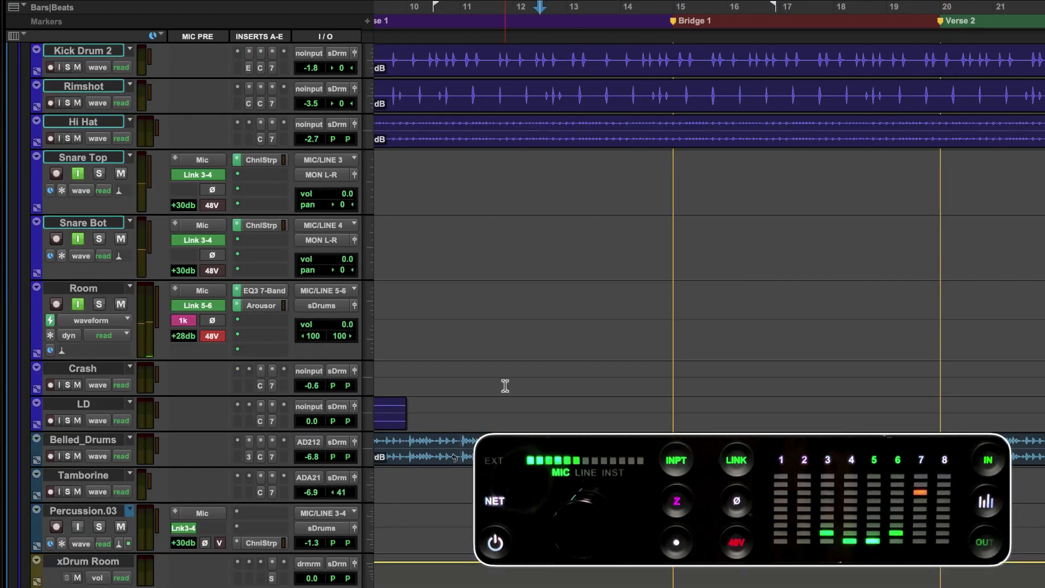
left_click(326, 291)
mouse_move(187, 381)
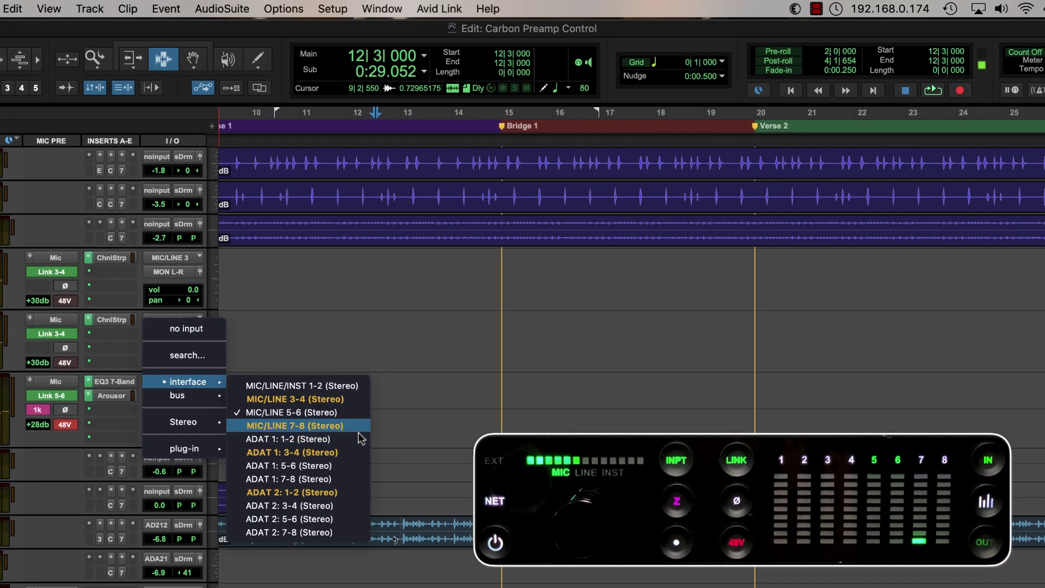
left_click(424, 405)
left_click(382, 9)
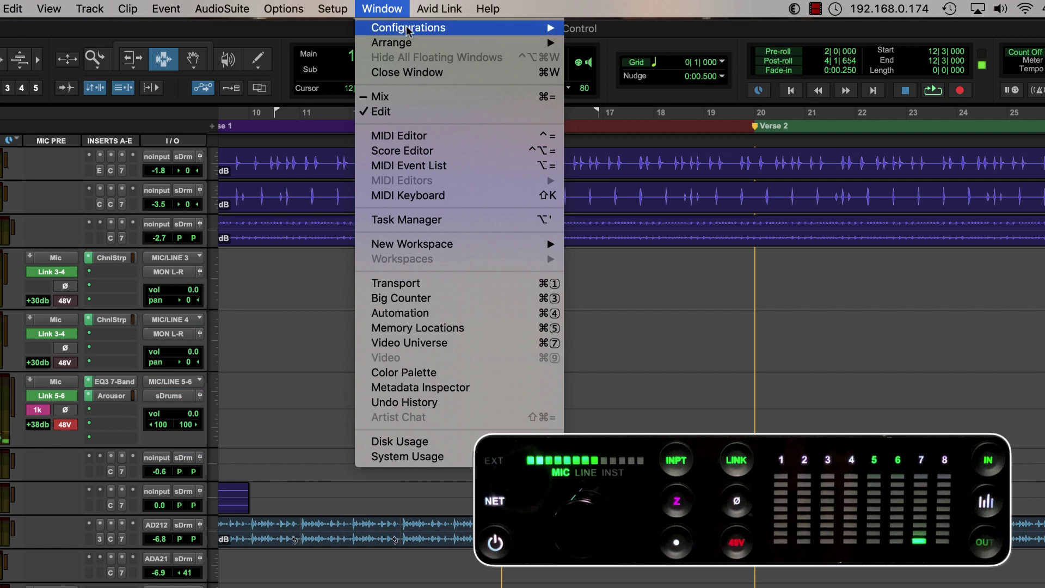
mouse_move(408, 29)
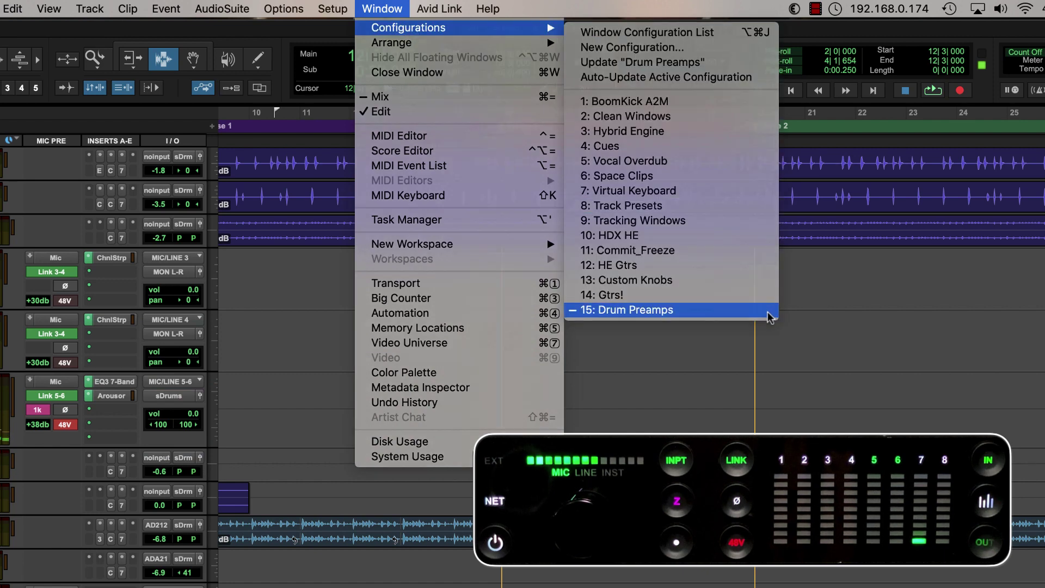
left_click(768, 313)
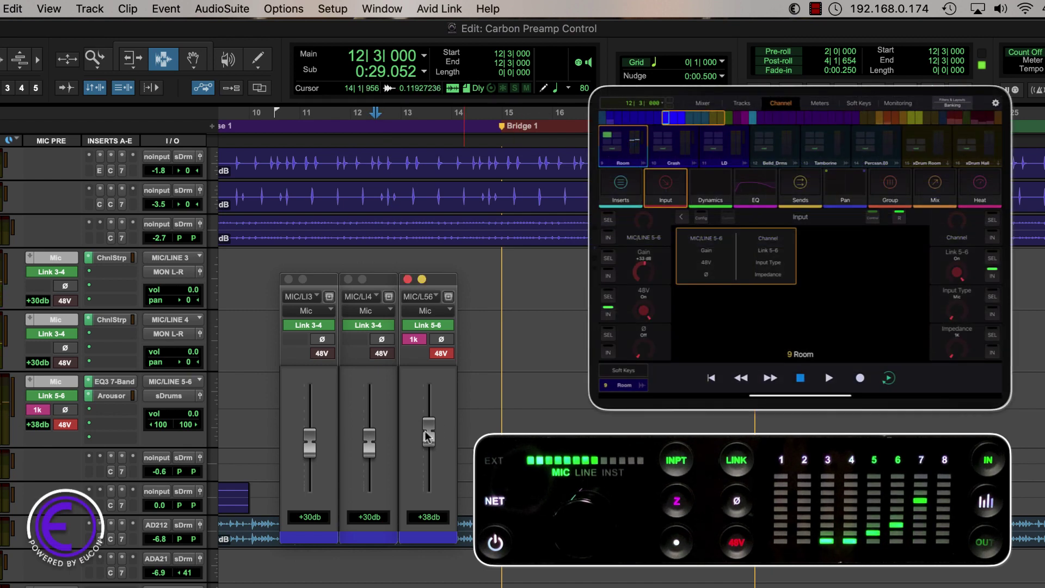
Raise the Room preamp gain to +44 dB and set its impedance to 5k.
left_click_drag(425, 454, 425, 422)
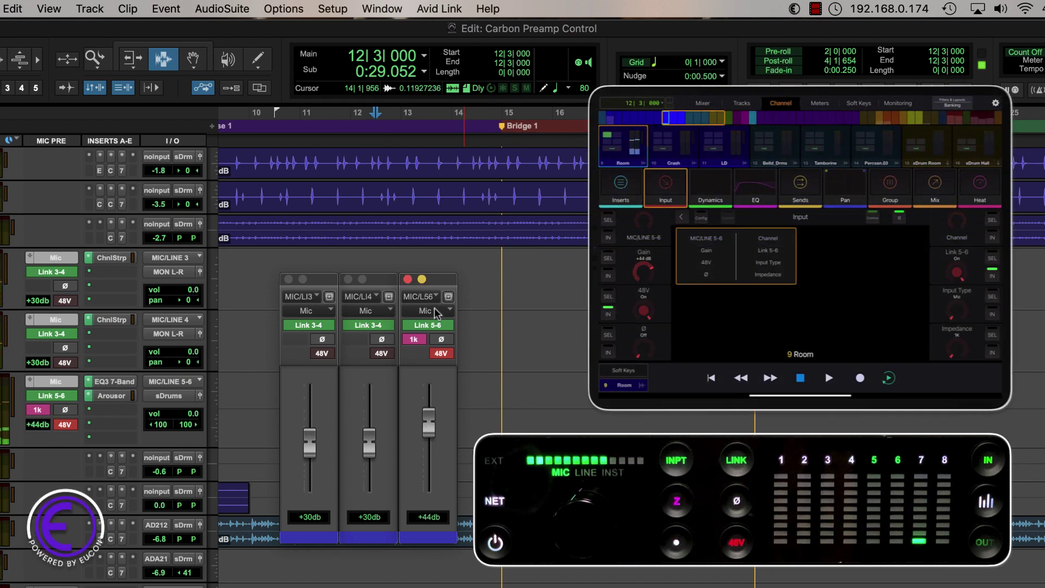
left_click(437, 327)
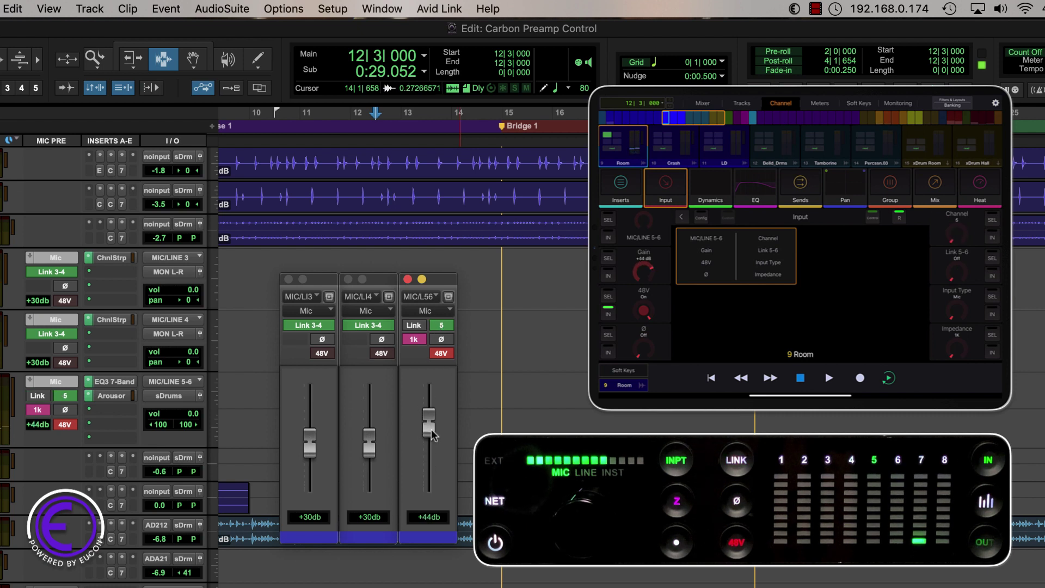
left_click_drag(430, 467, 429, 474)
left_click(441, 326)
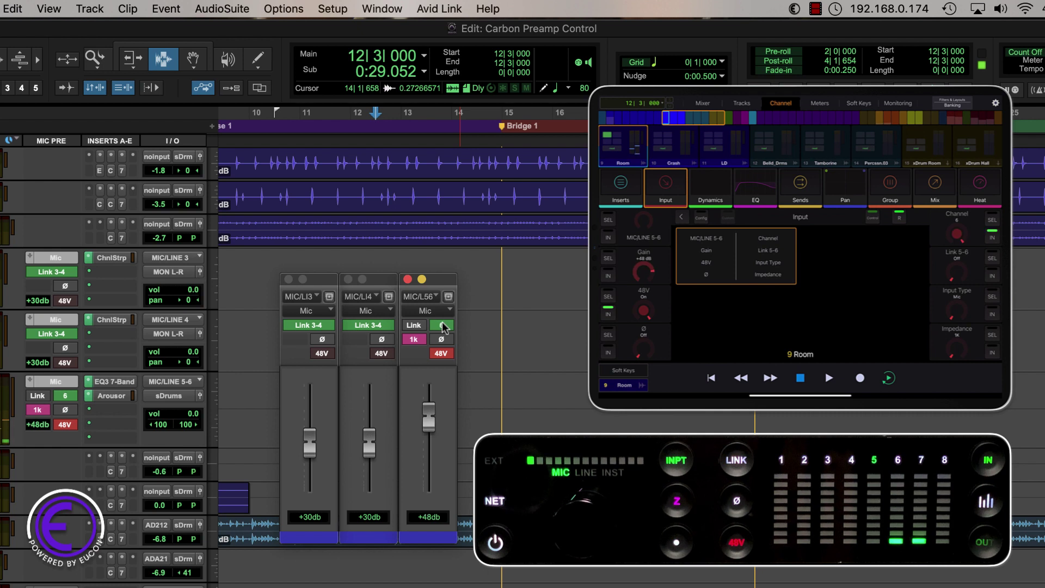
left_click(441, 325)
left_click(426, 325)
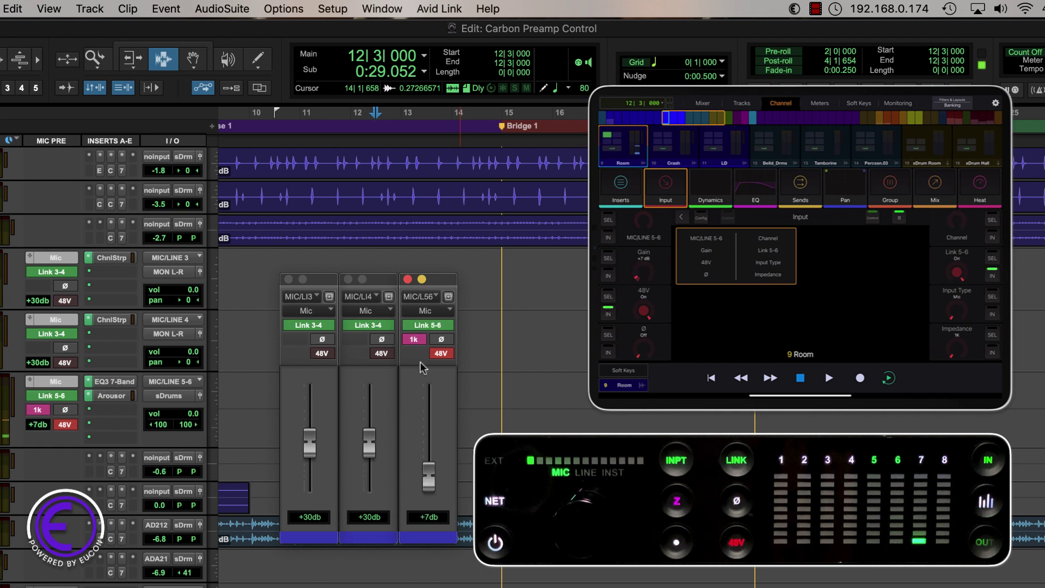
left_click(413, 342)
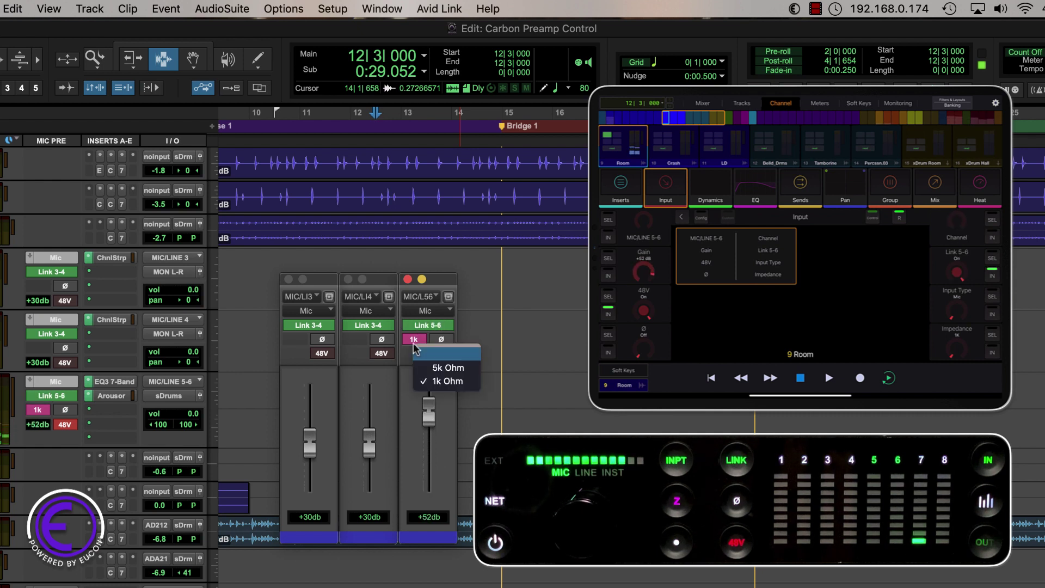
left_click(447, 368)
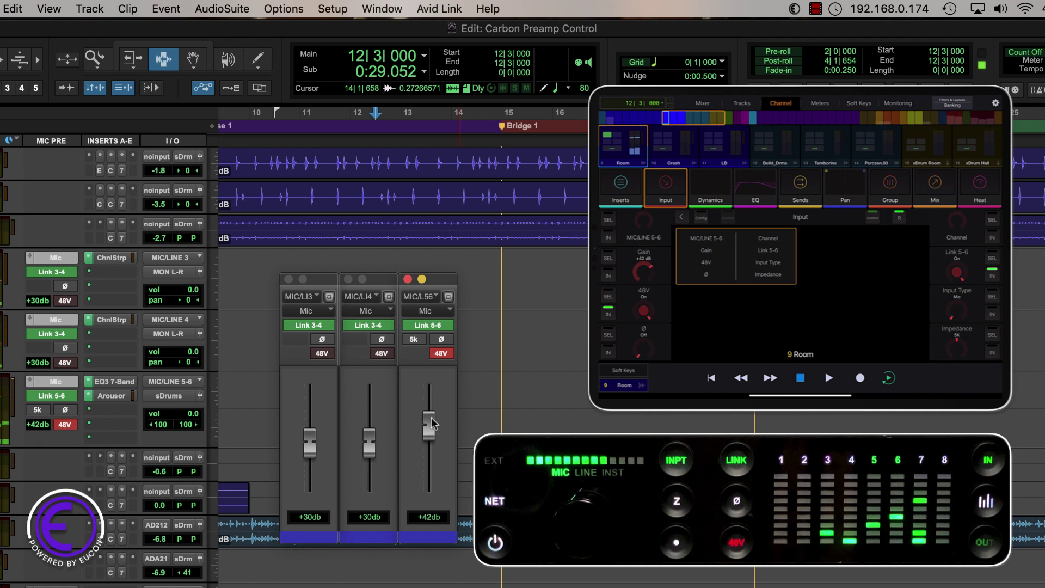
Unlink inputs 3-4, set them to +40 and +31 dB, and raise Room to +51 dB.
left_click(308, 325)
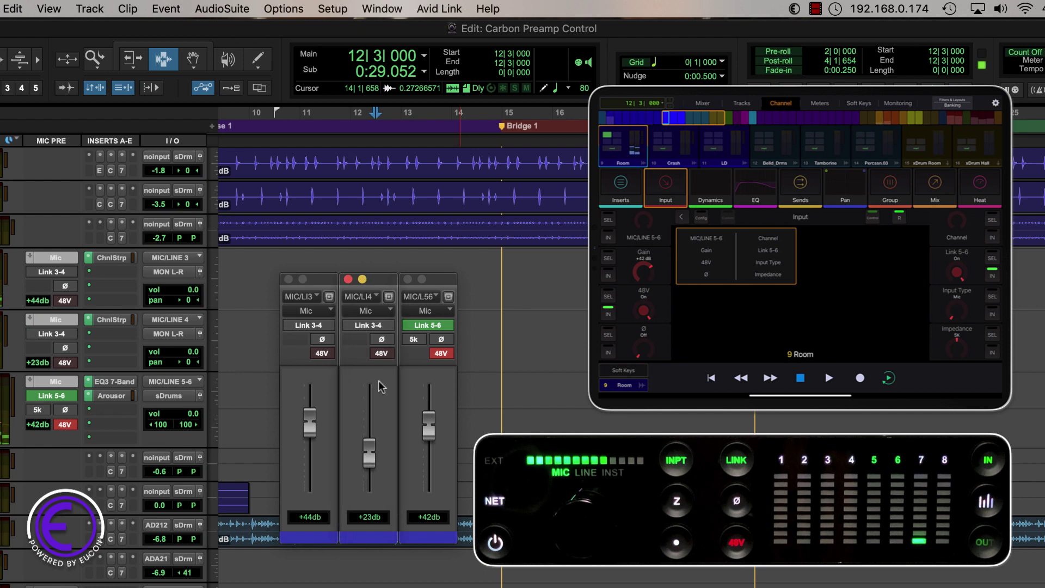
left_click_drag(307, 434, 307, 420)
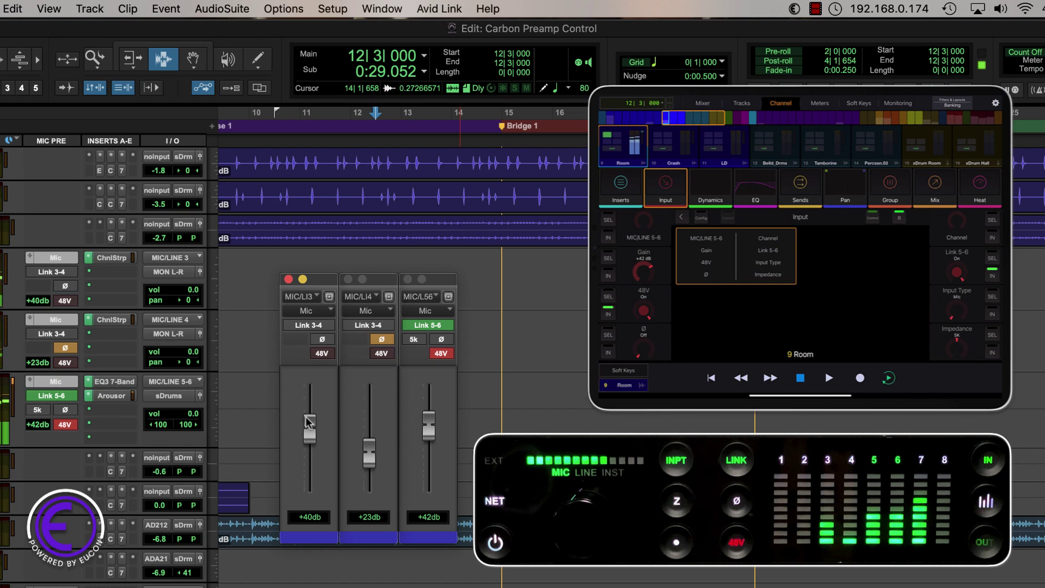
left_click(369, 457)
left_click_drag(369, 461, 369, 452)
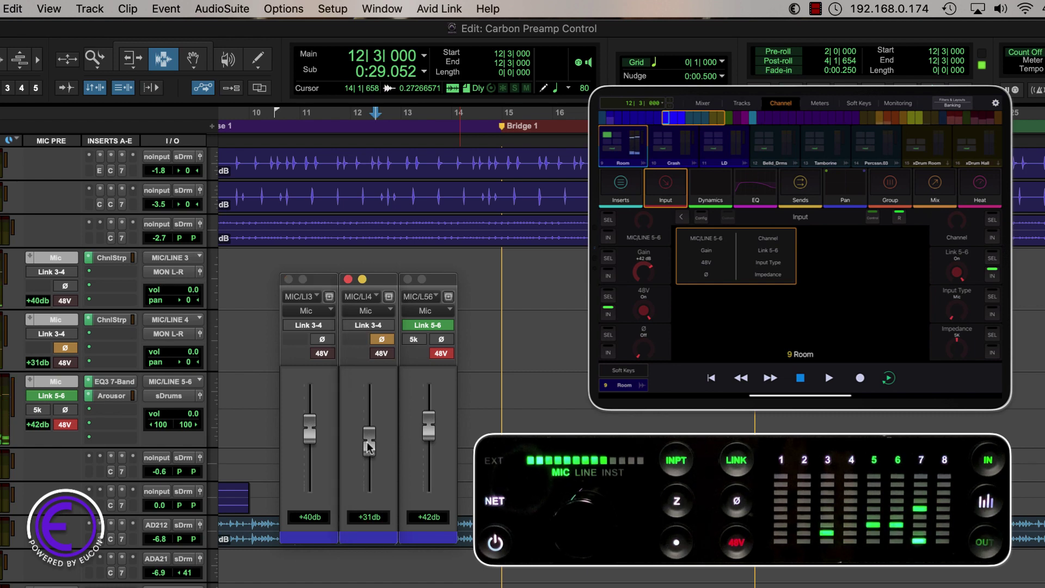
left_click_drag(424, 422, 427, 402)
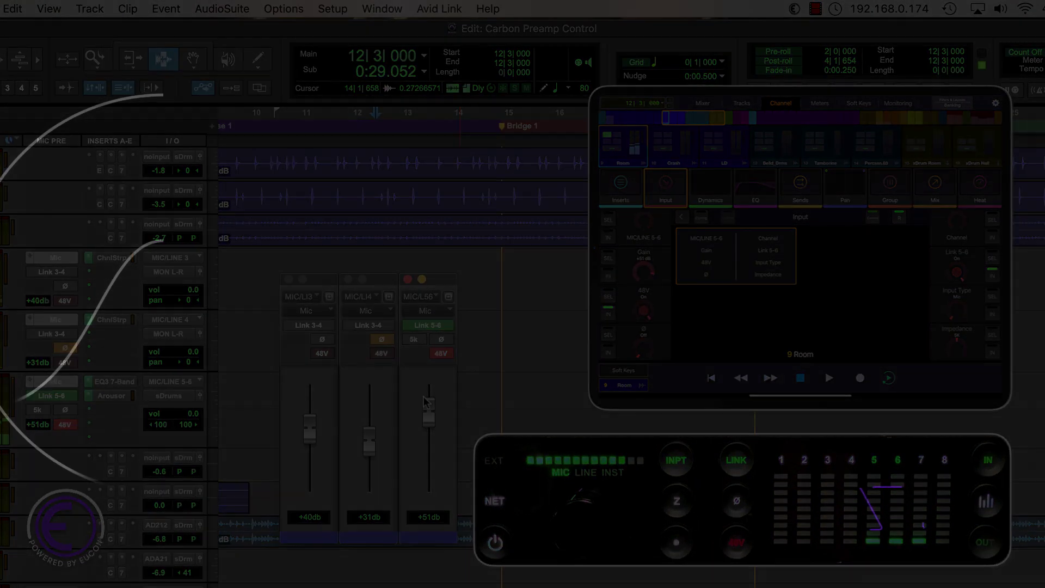